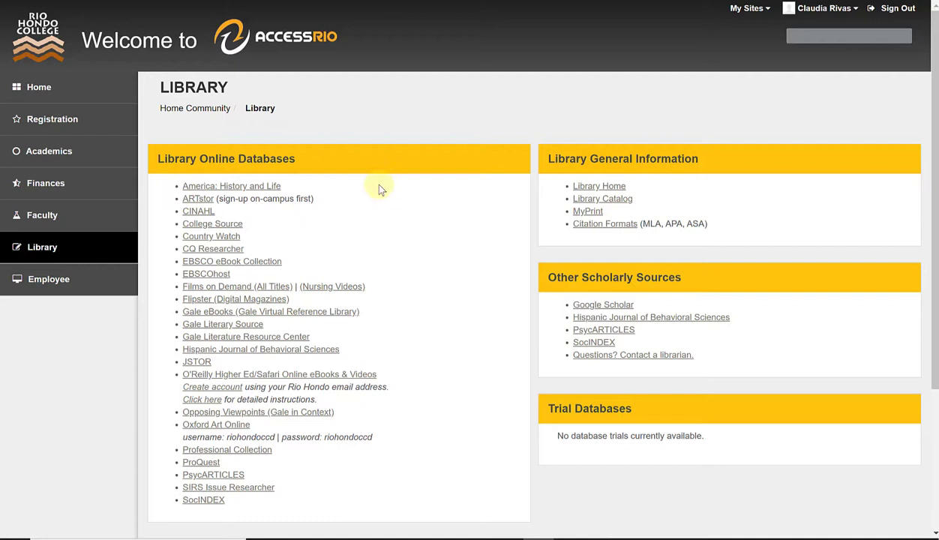
# Scroll down the AccessRIO portal's library page
pyautogui.scroll(-1, 372, 178)
pyautogui.scroll(-1, 379, 186)
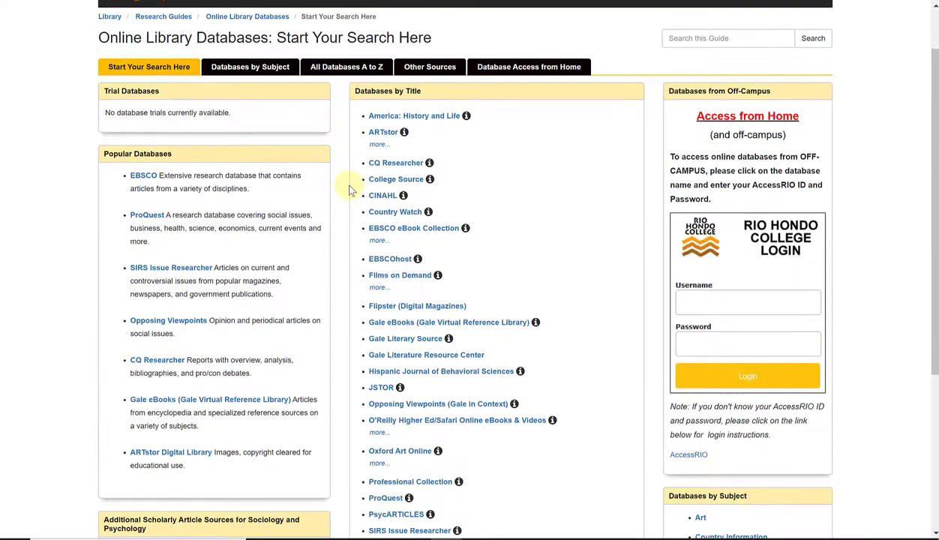
pyautogui.scroll(-1, 349, 348)
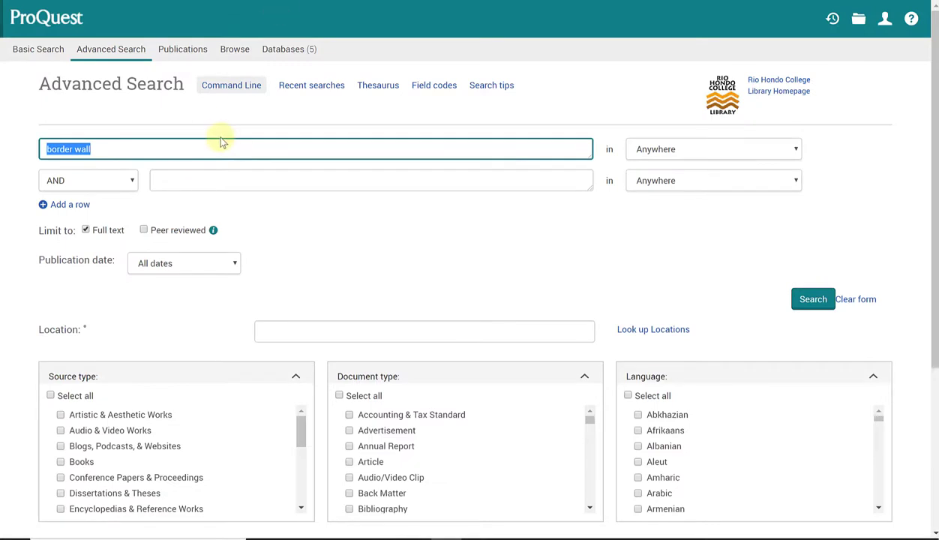
# Delete 'border wall' from the first Advanced Search field
pyautogui.press('BackSpace')
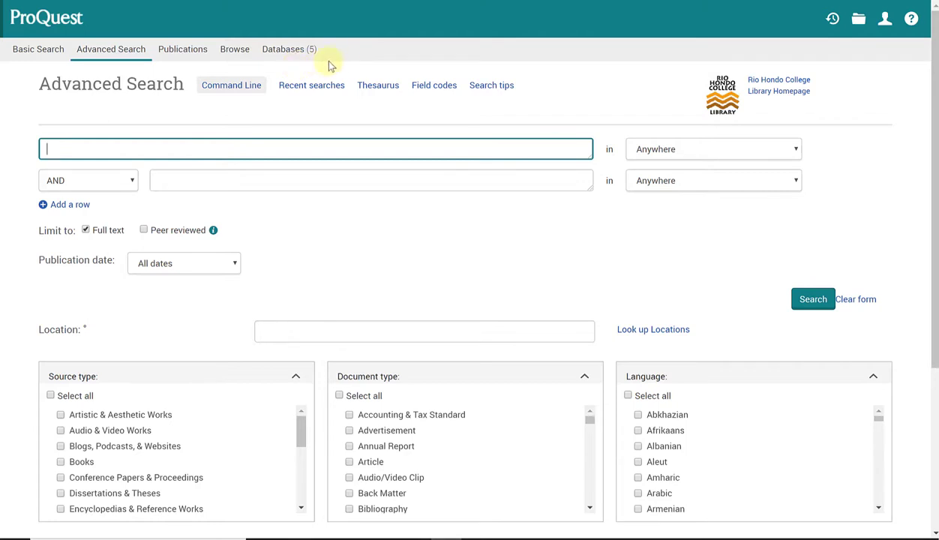
# Bring up the Select Databases list and scroll through APA PsycArticles, ERIC and ProQuest Central subcollections
pyautogui.click(284, 51)
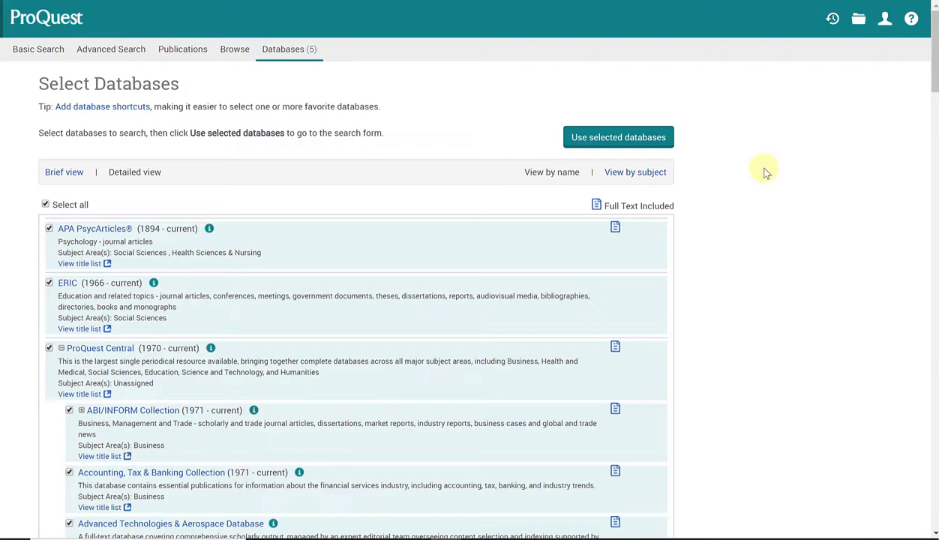
pyautogui.scroll(-1, 765, 172)
pyautogui.scroll(-1, 765, 172)
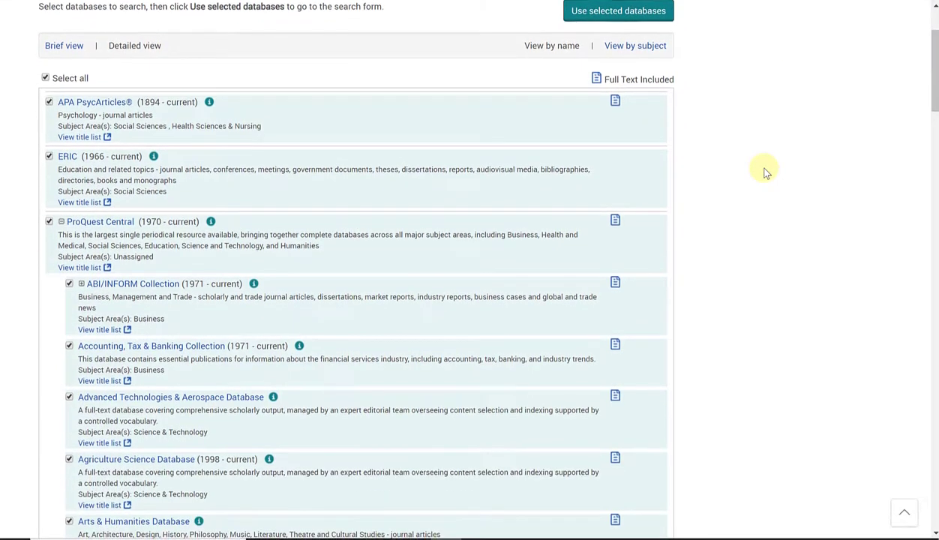
pyautogui.scroll(-1, 765, 172)
pyautogui.scroll(-1, 765, 171)
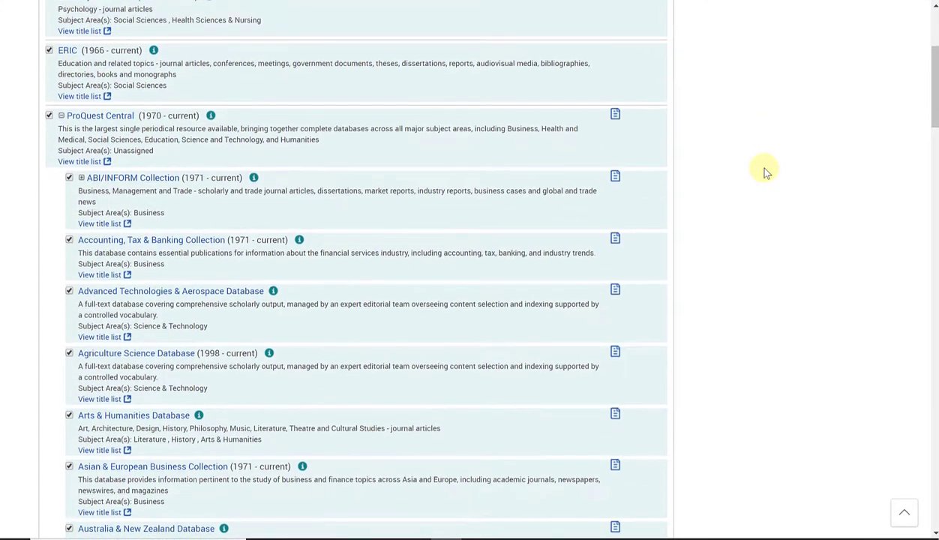
pyautogui.scroll(4, 765, 172)
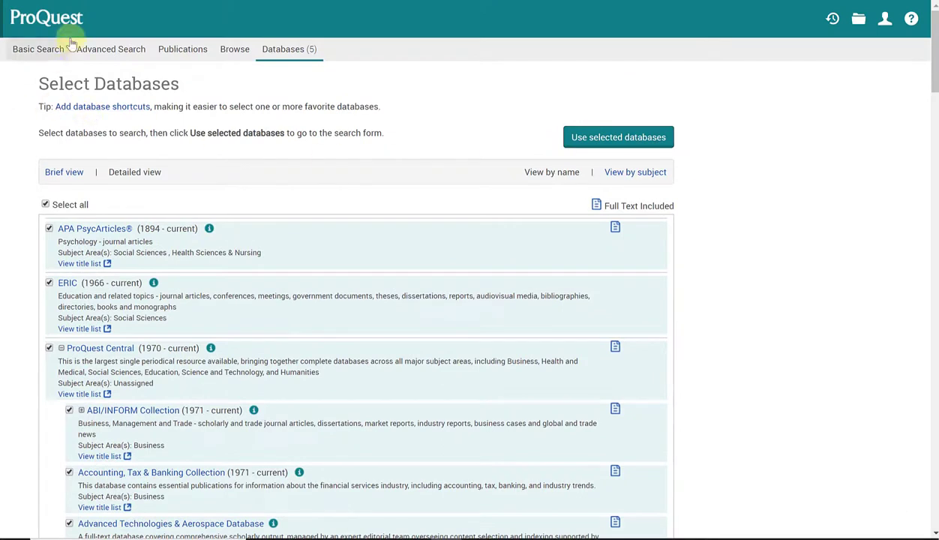
pyautogui.scroll(-1, 674, 204)
pyautogui.scroll(-2, 773, 230)
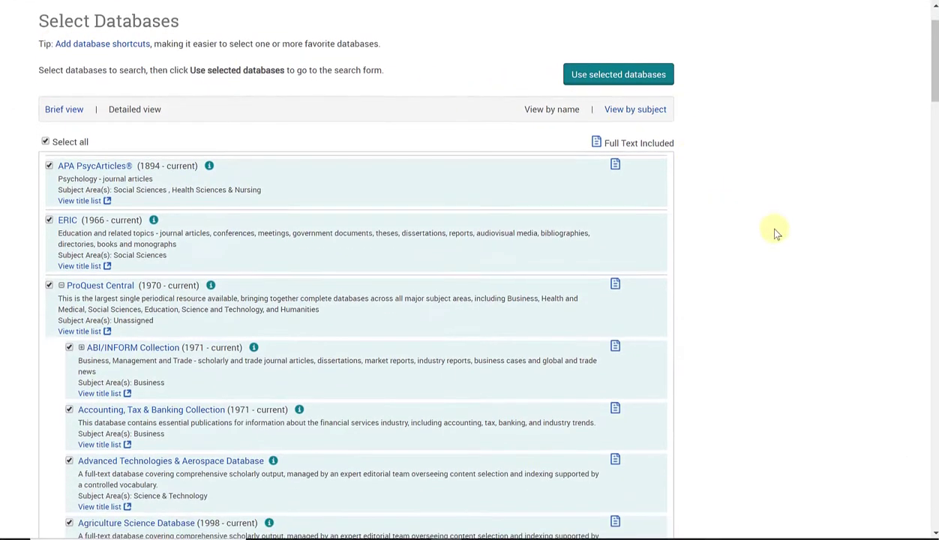
pyautogui.scroll(-2, 776, 233)
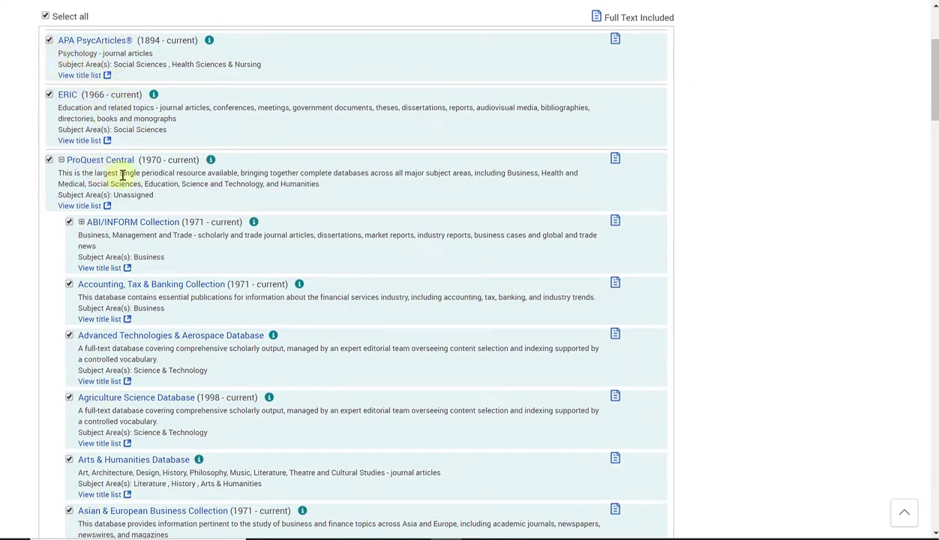
pyautogui.scroll(-1, 147, 180)
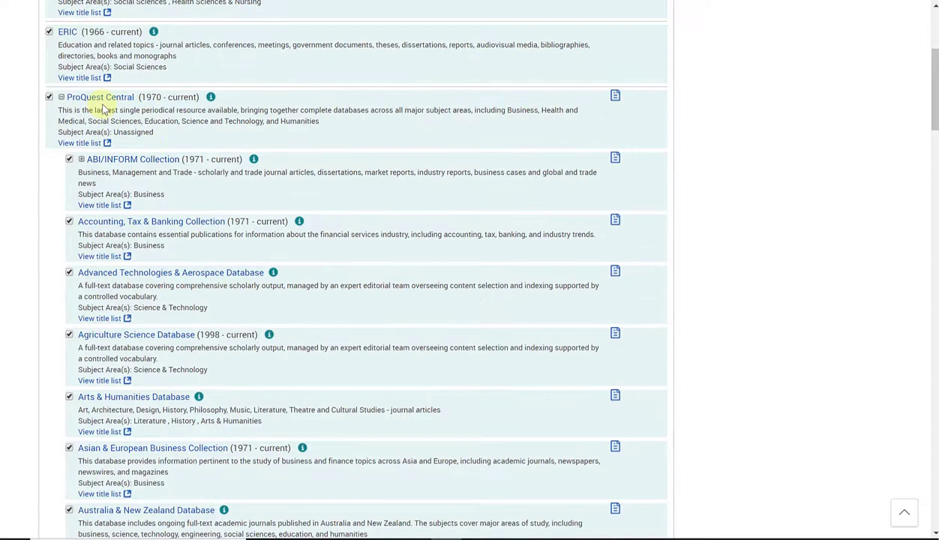
pyautogui.scroll(-1, 164, 150)
pyautogui.scroll(-5, 185, 281)
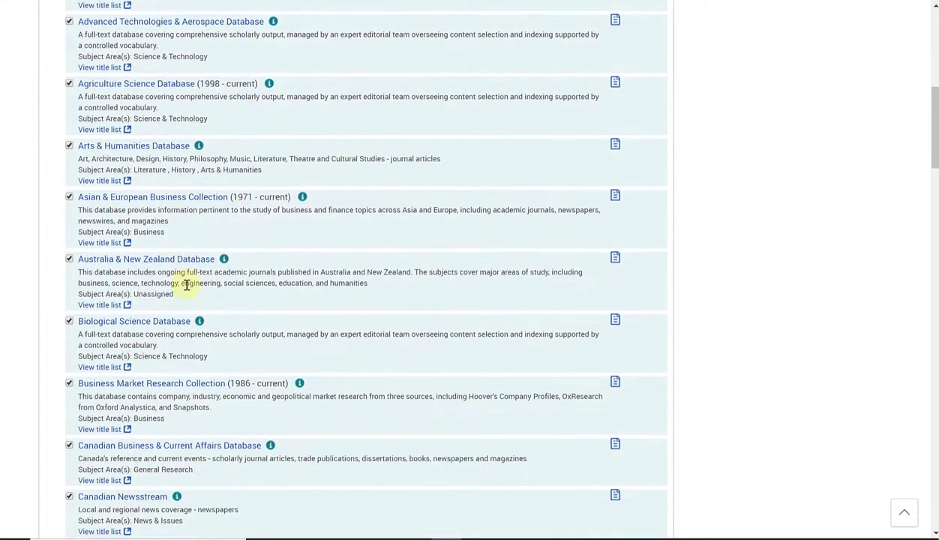
pyautogui.scroll(-10, 187, 284)
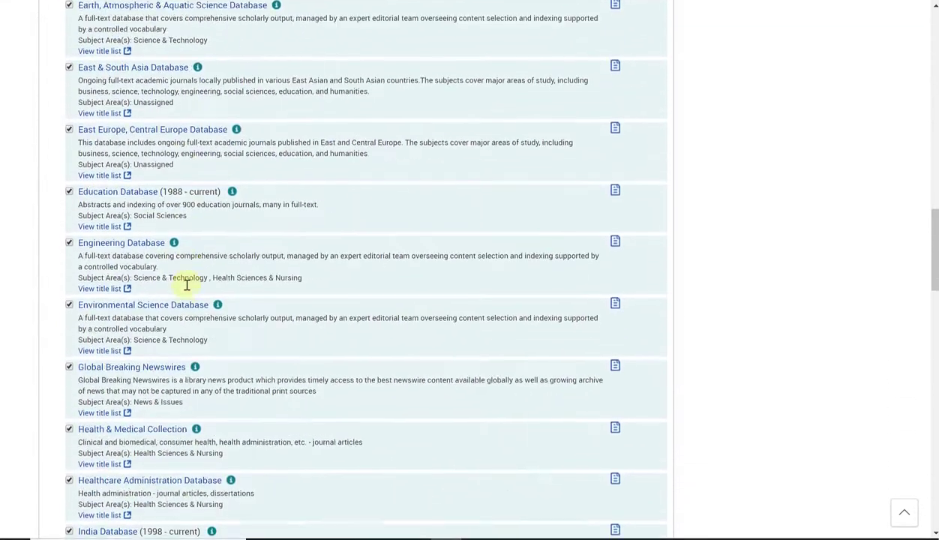
pyautogui.scroll(-11, 187, 285)
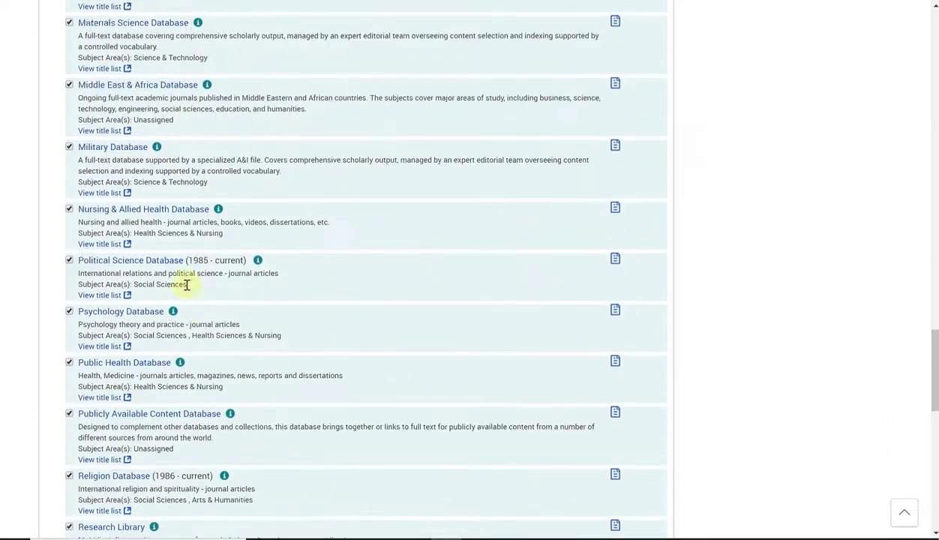
pyautogui.scroll(-2, 187, 285)
pyautogui.scroll(-2, 172, 352)
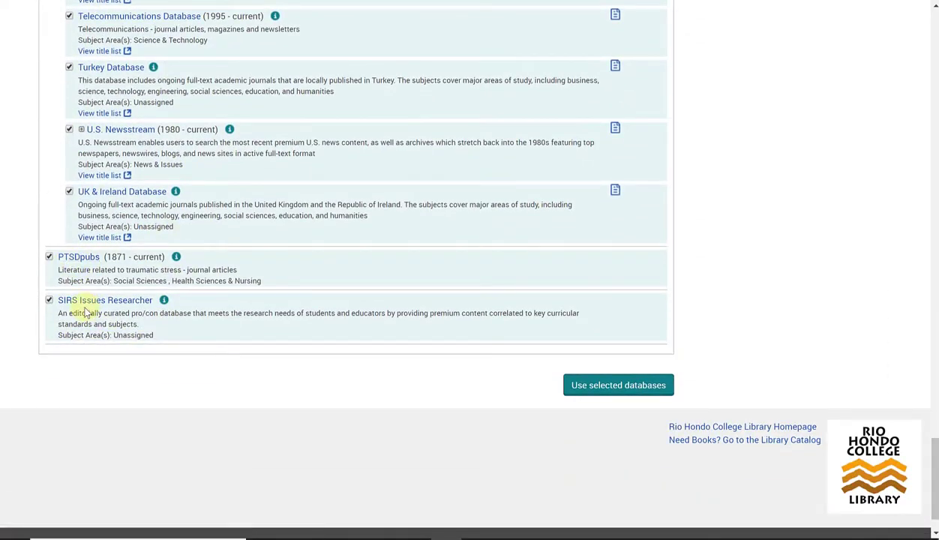
pyautogui.scroll(10, 367, 366)
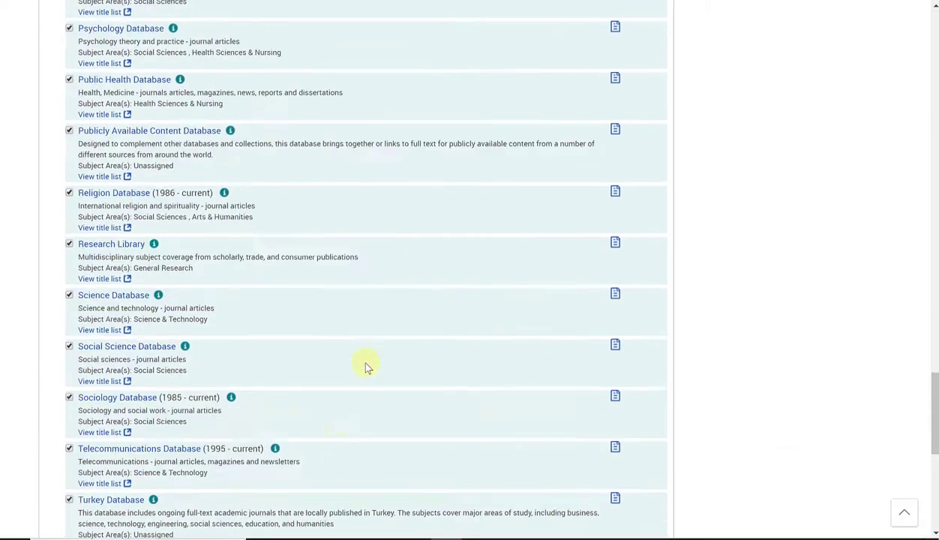
pyautogui.scroll(13, 367, 366)
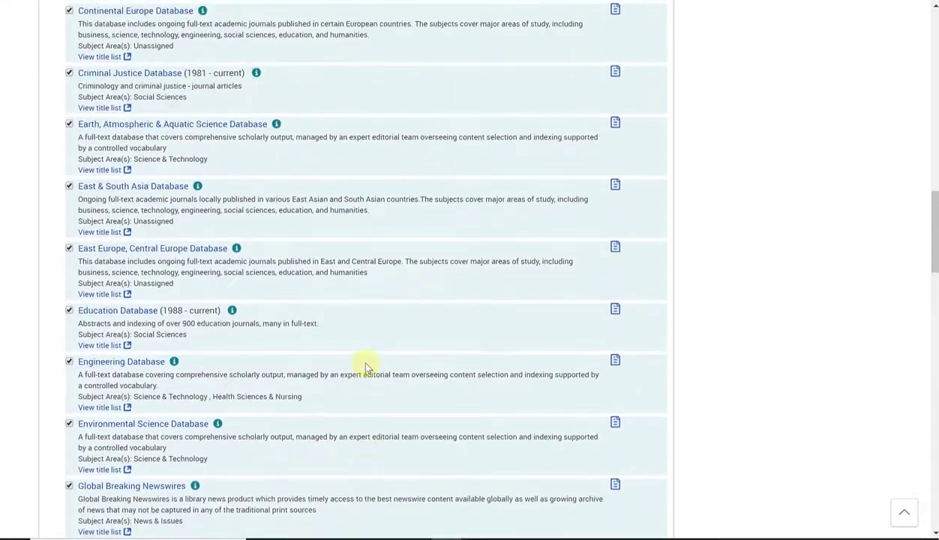
pyautogui.scroll(11, 367, 366)
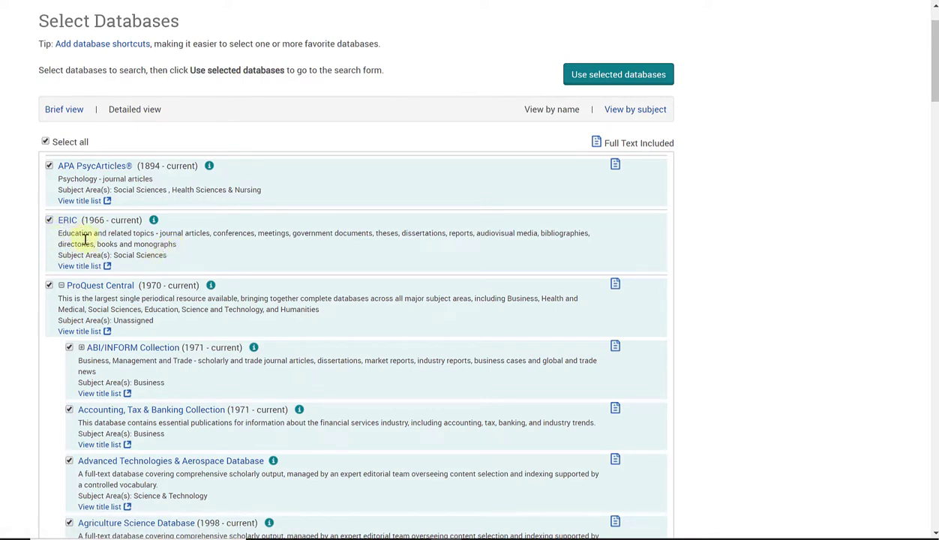
# Scroll through the database list a second time, then back up toward the top
pyautogui.scroll(-3, 165, 291)
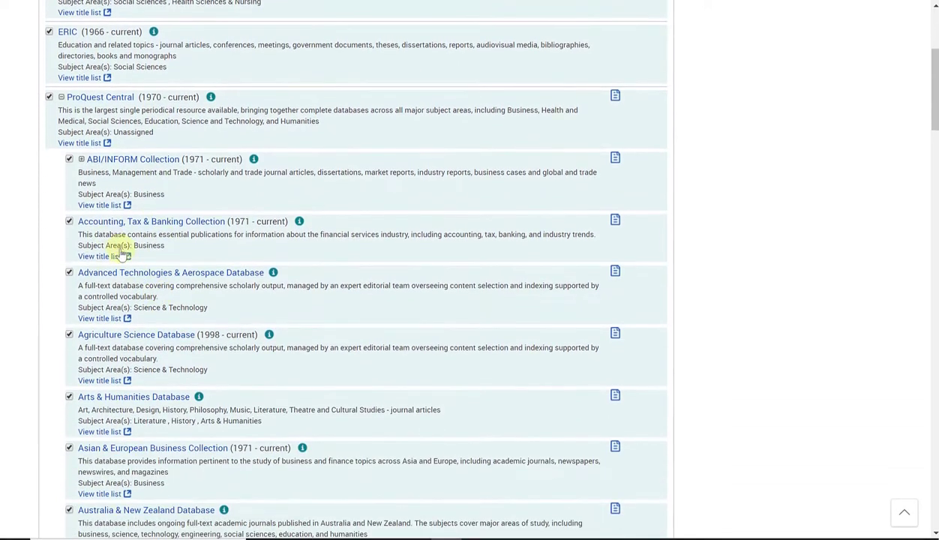
pyautogui.scroll(-2, 153, 235)
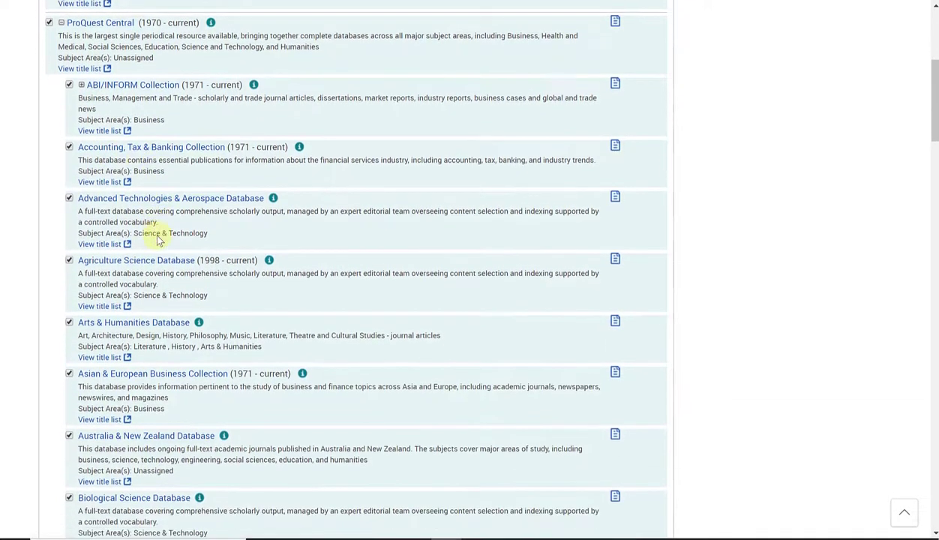
pyautogui.scroll(-2, 269, 189)
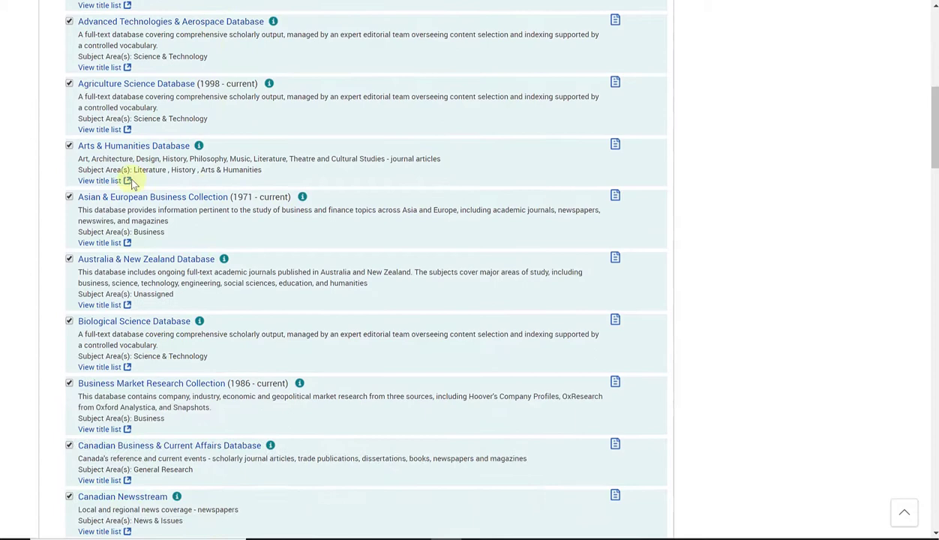
pyautogui.scroll(-2, 126, 155)
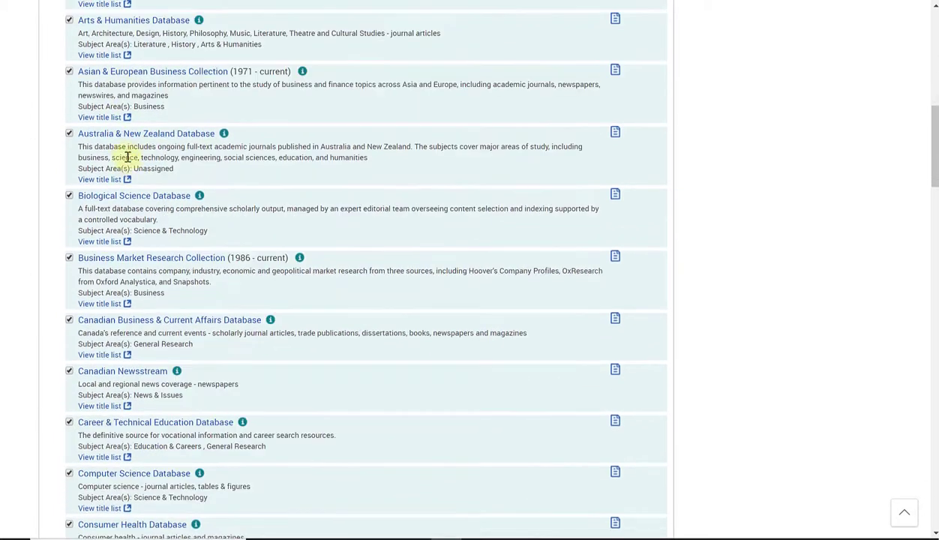
pyautogui.scroll(-7, 133, 207)
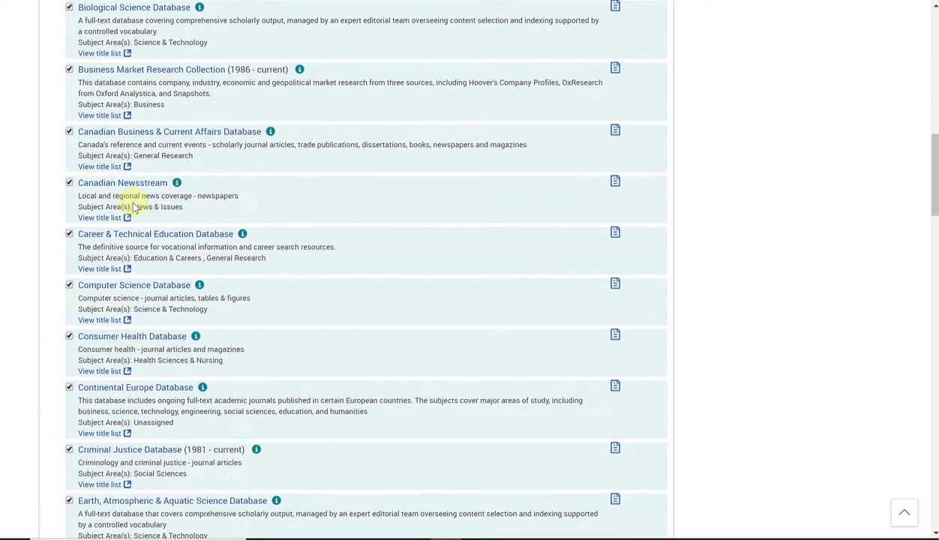
pyautogui.scroll(-4, 134, 207)
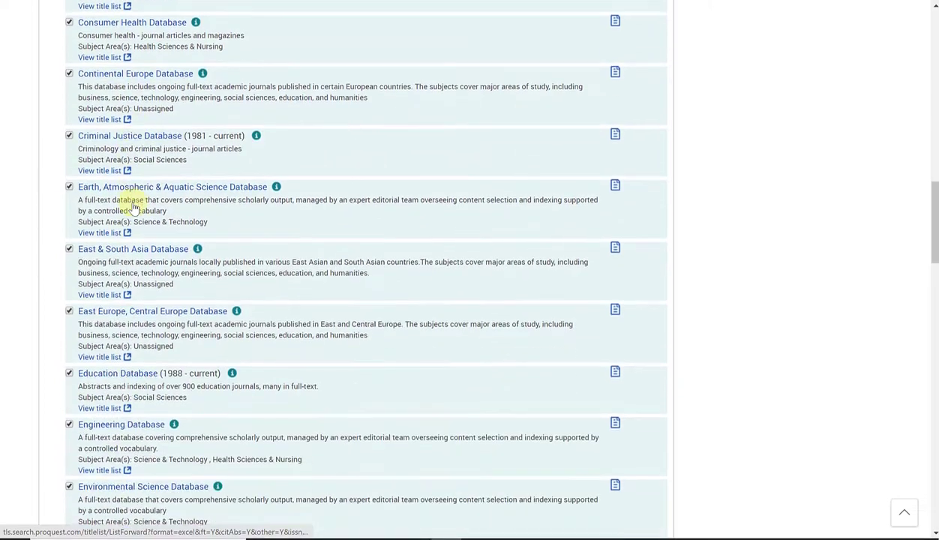
pyautogui.scroll(14, 134, 202)
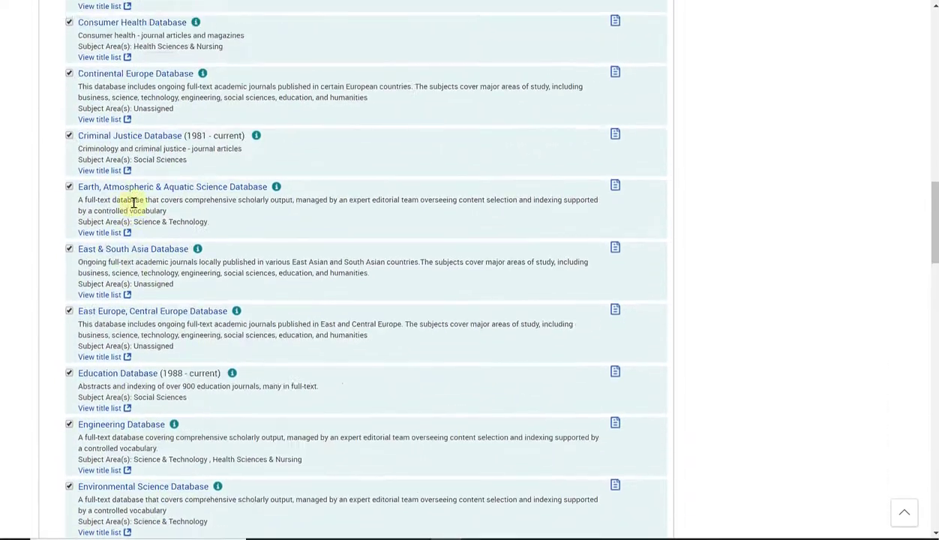
pyautogui.scroll(7, 133, 202)
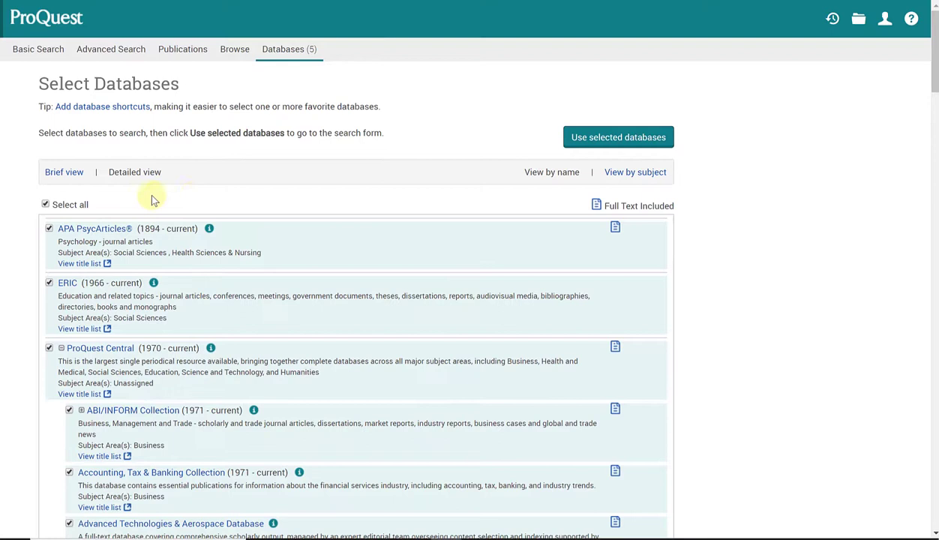
# Clear all databases, then tick ERIC, APA PsycArticles, Agriculture Science and Criminal Justice Database
pyautogui.click(46, 205)
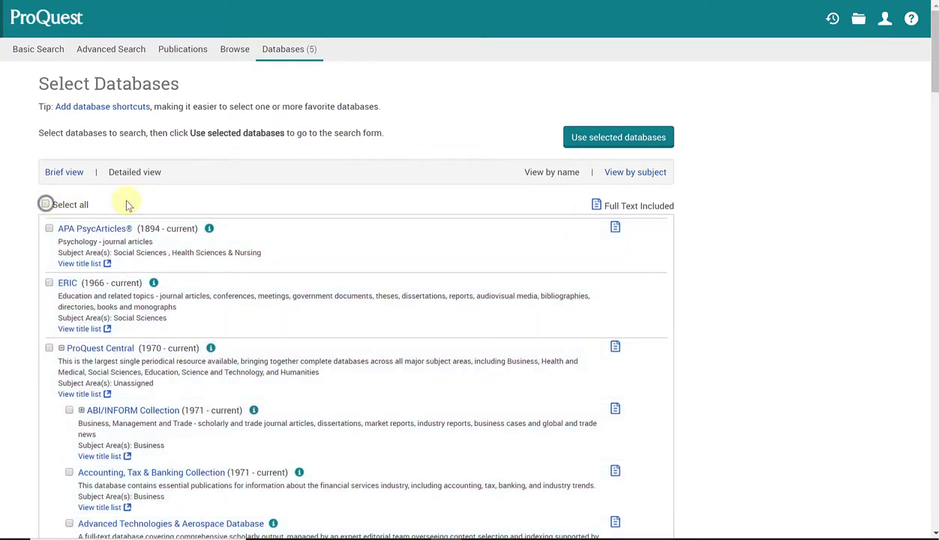
pyautogui.scroll(-1, 165, 201)
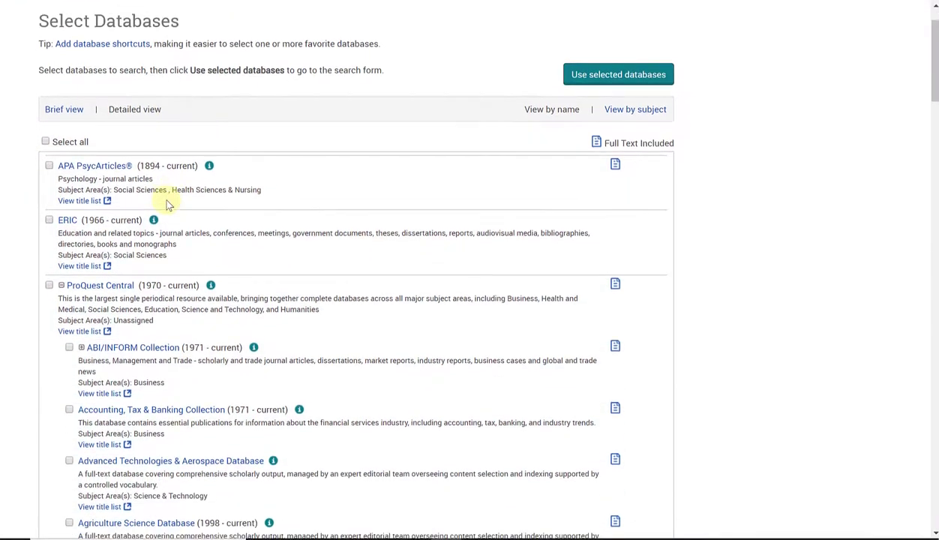
pyautogui.click(48, 220)
pyautogui.click(48, 165)
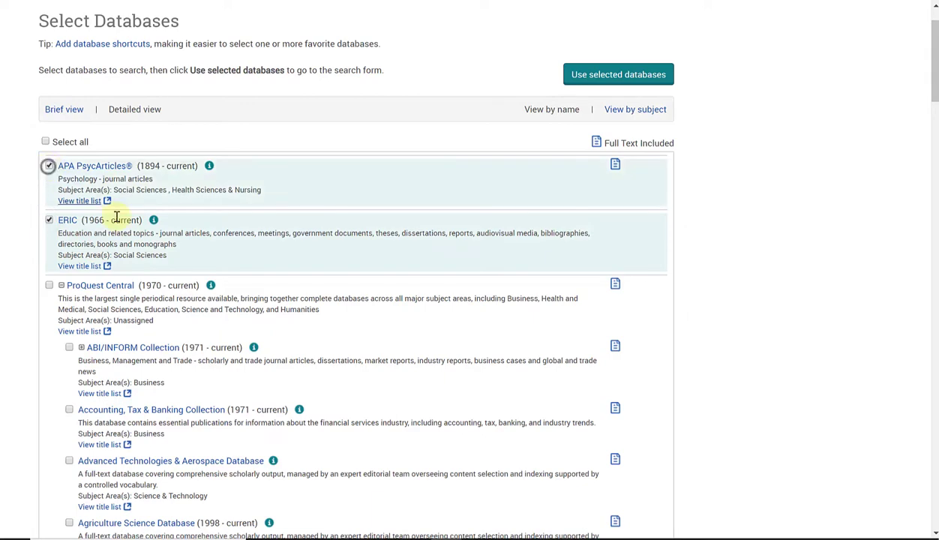
pyautogui.scroll(-2, 116, 219)
pyautogui.scroll(-1, 116, 221)
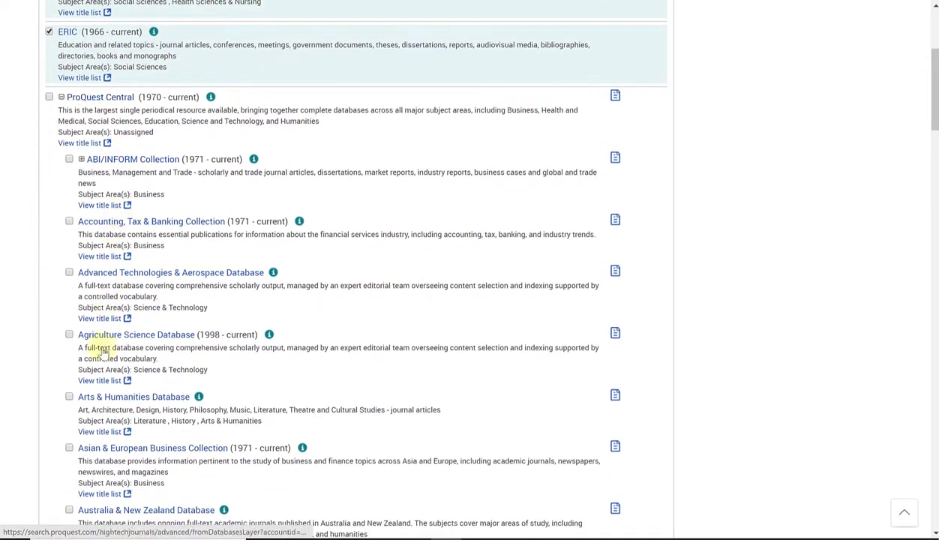
pyautogui.click(68, 333)
pyautogui.scroll(-8, 130, 358)
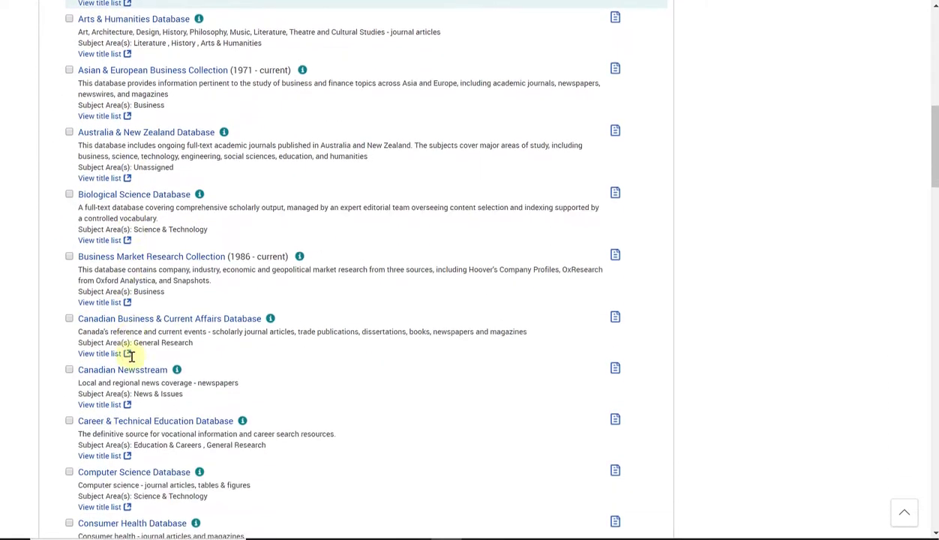
pyautogui.scroll(-2, 130, 358)
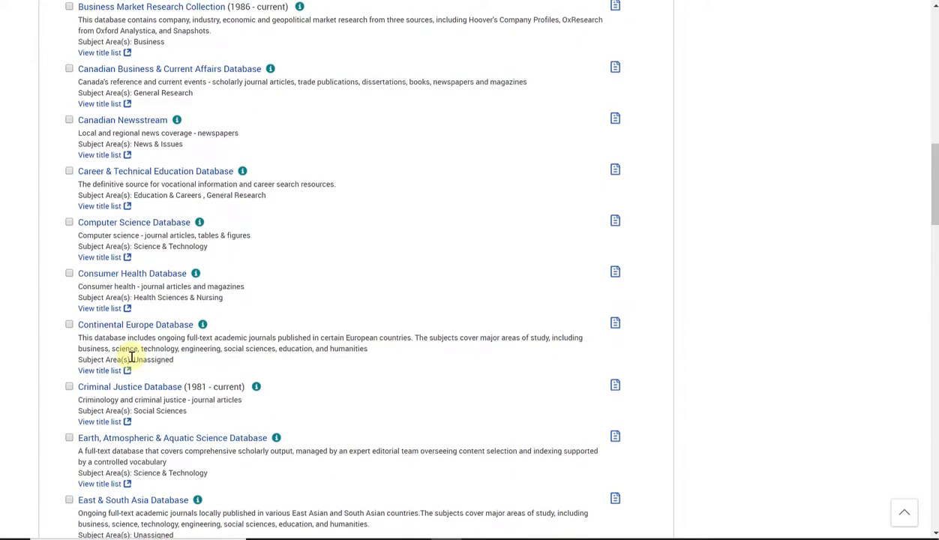
pyautogui.click(69, 384)
# Re-check Select all and apply the selected databases to return to Advanced Search
pyautogui.scroll(-10, 187, 367)
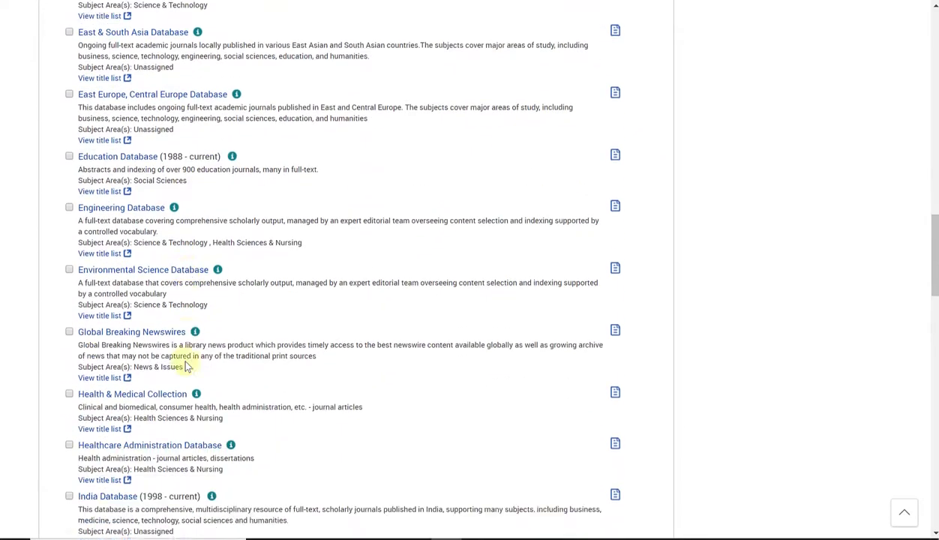
pyautogui.scroll(12, 187, 368)
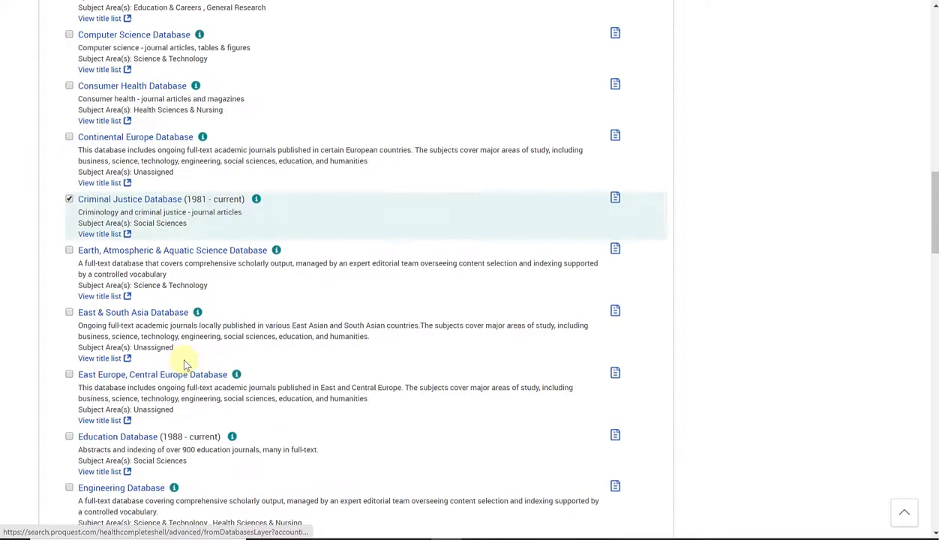
pyautogui.scroll(10, 184, 361)
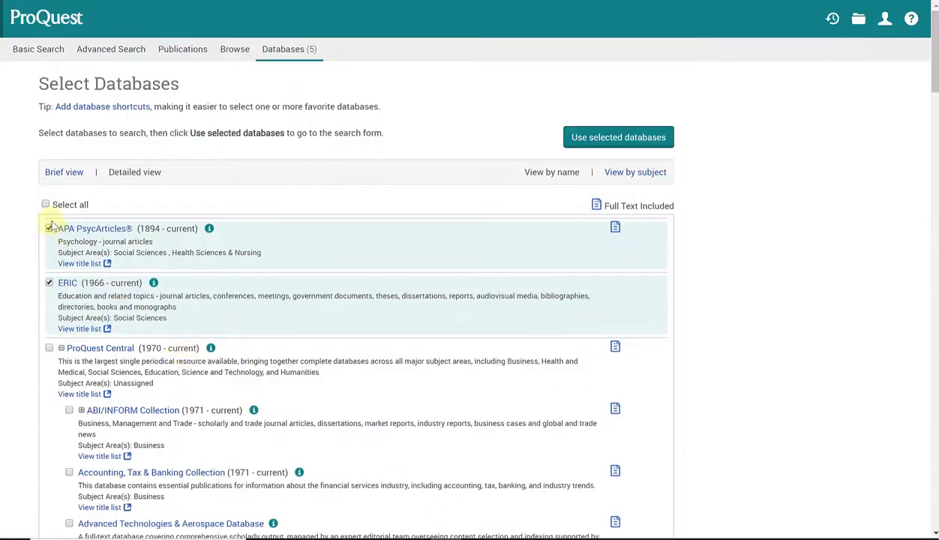
pyautogui.click(45, 205)
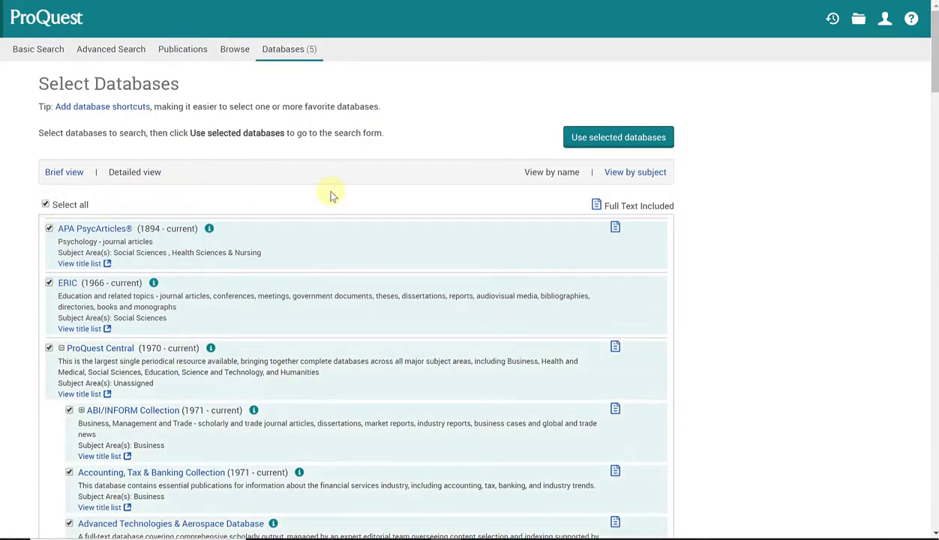
pyautogui.click(590, 144)
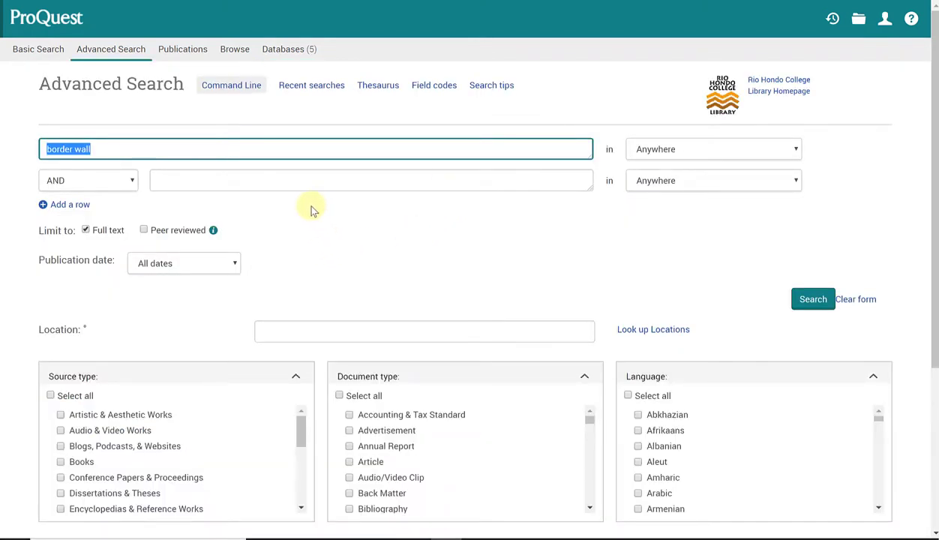
pyautogui.click(181, 180)
pyautogui.click(173, 149)
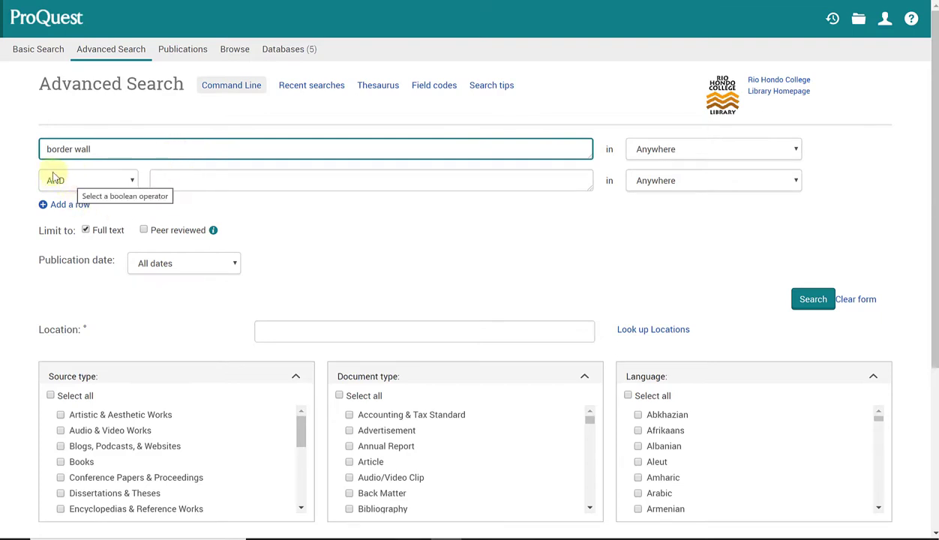
pyautogui.click(125, 182)
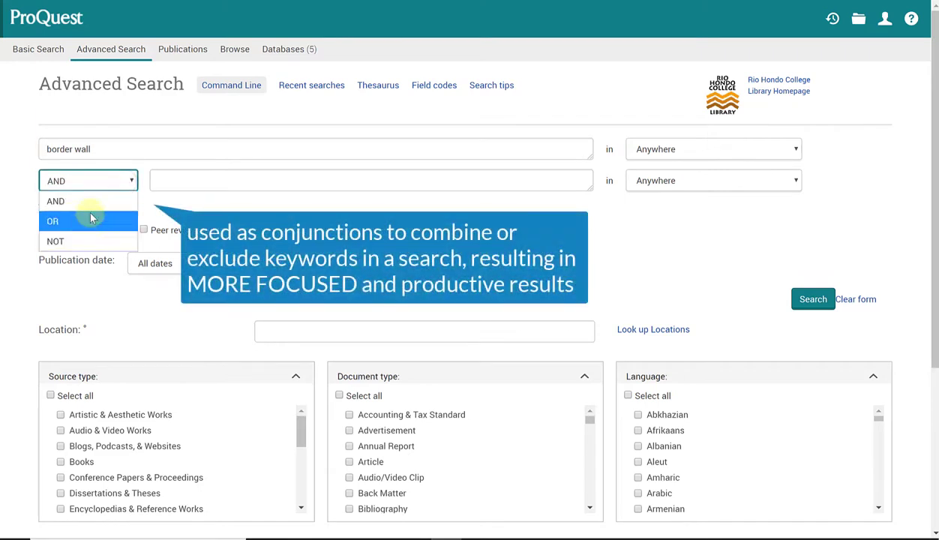
pyautogui.click(103, 184)
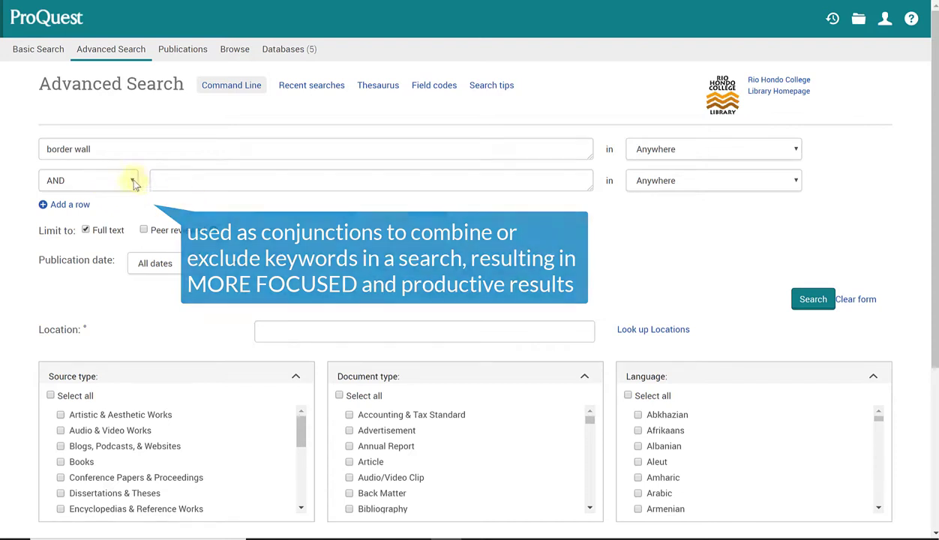
pyautogui.click(112, 148)
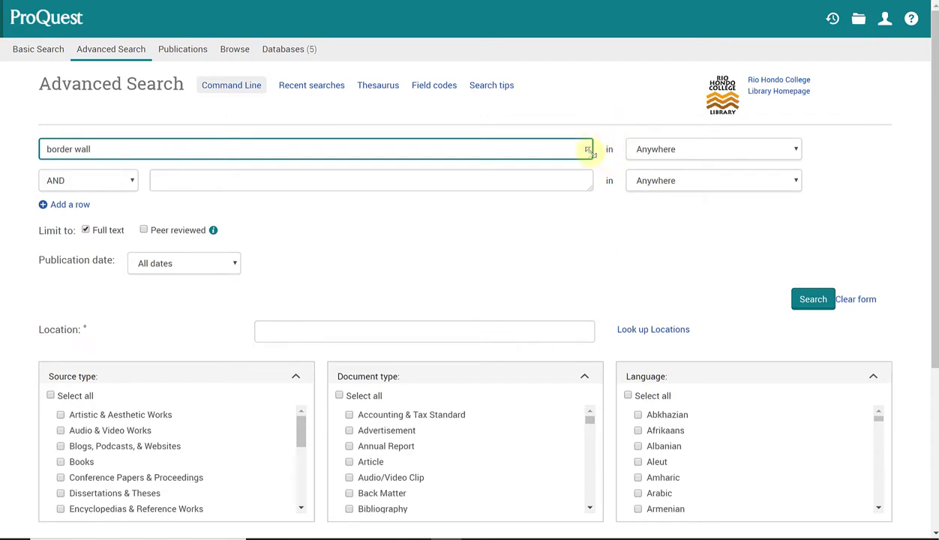
# Keep the search field as Anywhere and run the 'border wall' full-text search
pyautogui.click(724, 151)
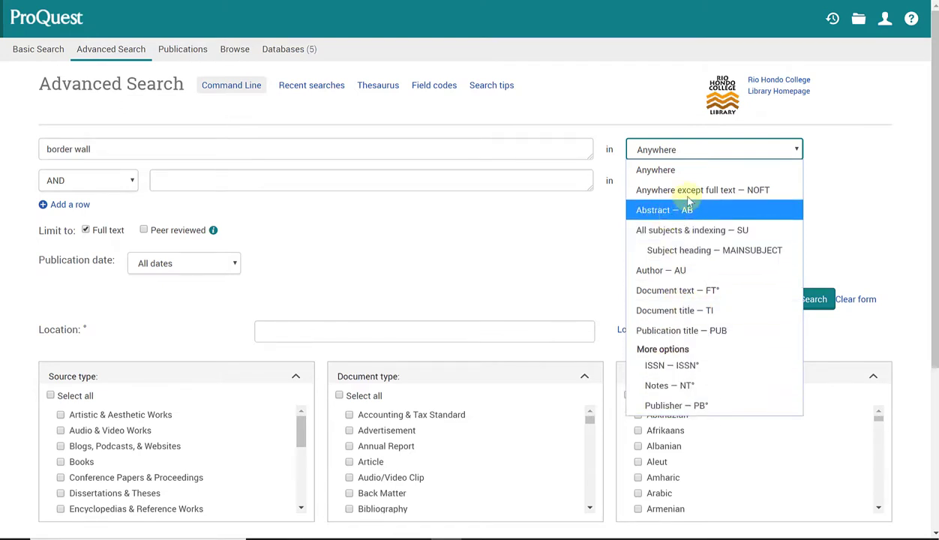
pyautogui.click(673, 149)
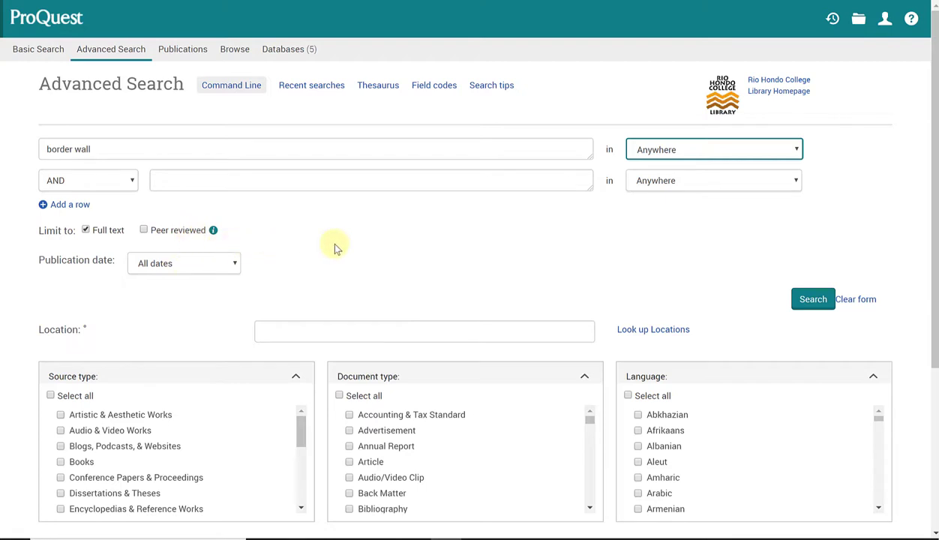
pyautogui.click(814, 302)
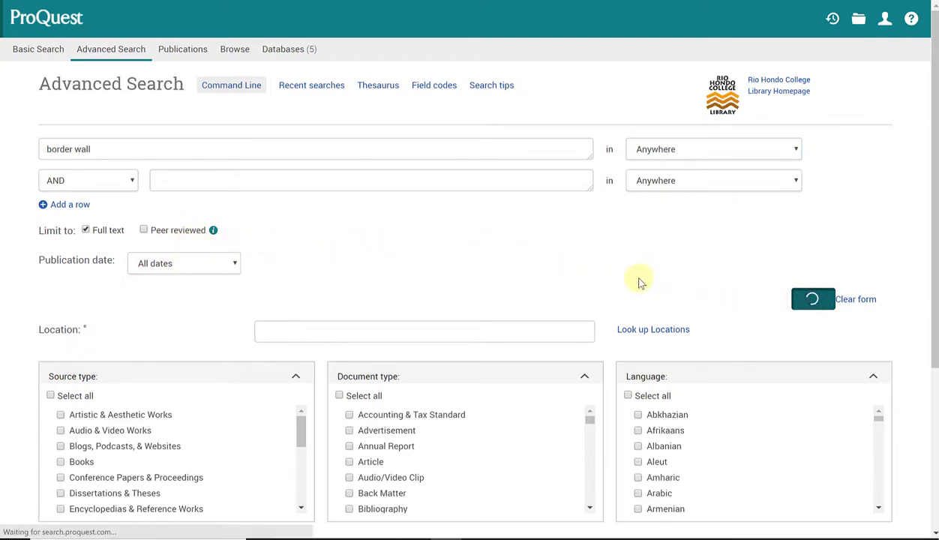